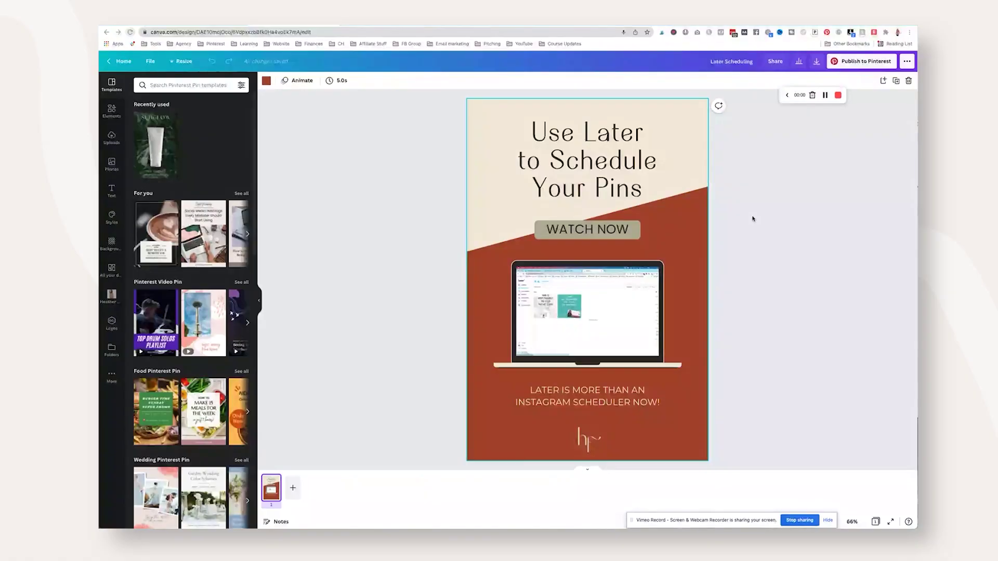
Hide the Templates panel and check the connected Pinterest account in Canva settings.
{"action": "left_click", "coordinate": [260, 303]}
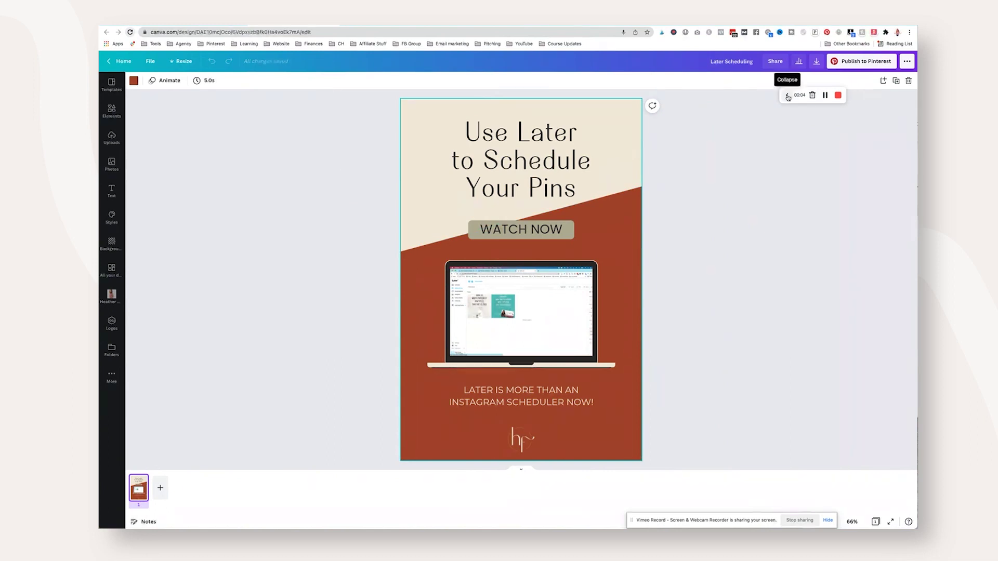
{"action": "left_click", "coordinate": [862, 60]}
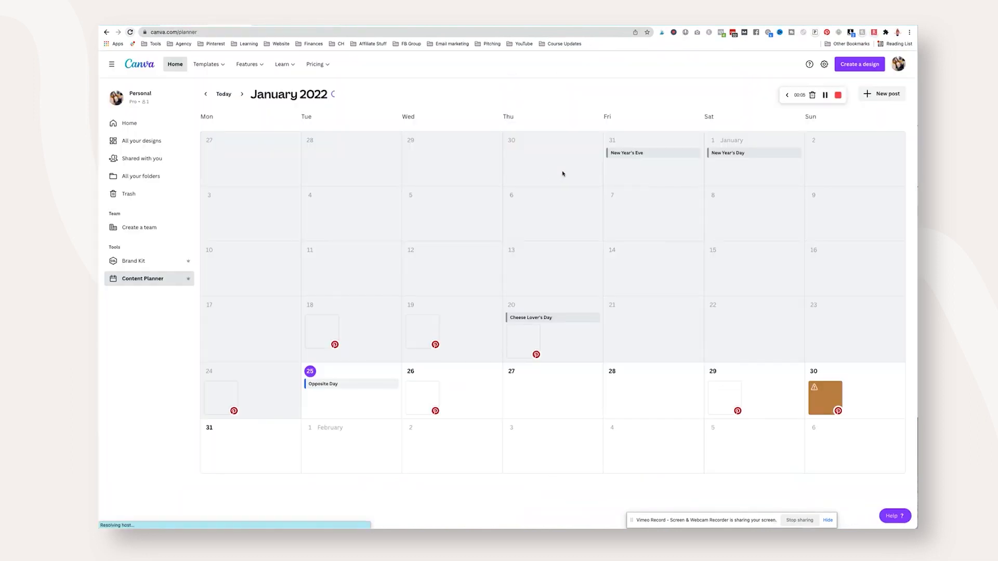
{"action": "left_click", "coordinate": [824, 64]}
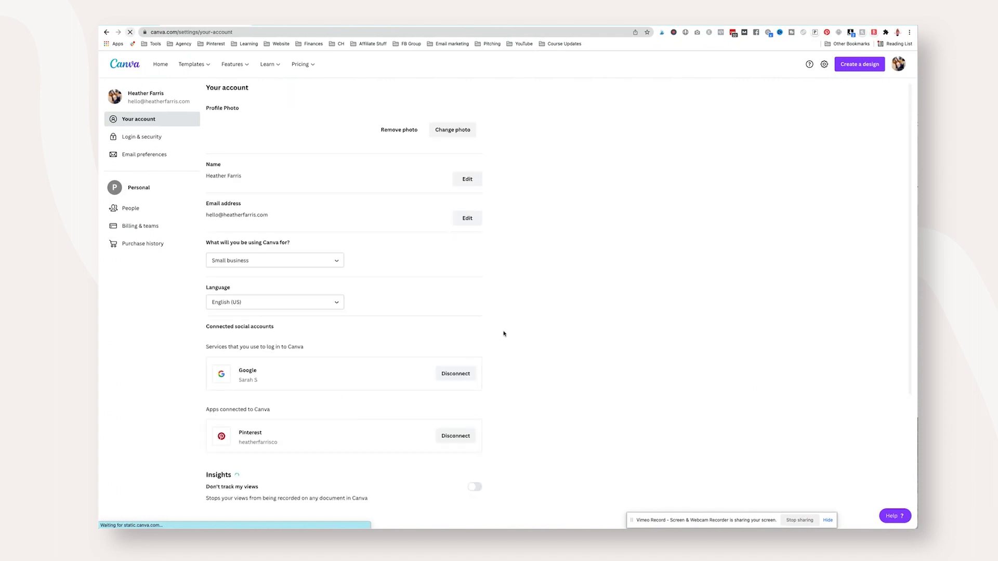
{"action": "scroll", "coordinate": [291, 422], "scroll_direction": "down", "scroll_amount": 2}
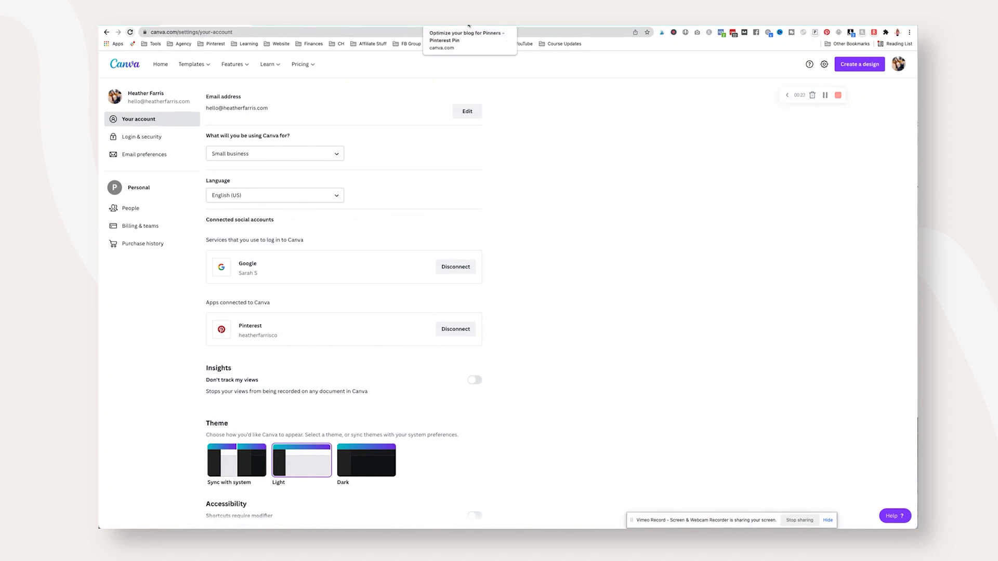
Return briefly to the Later Scheduling pin design, revisit settings, then go to Canva Home.
{"action": "left_click", "coordinate": [294, 25]}
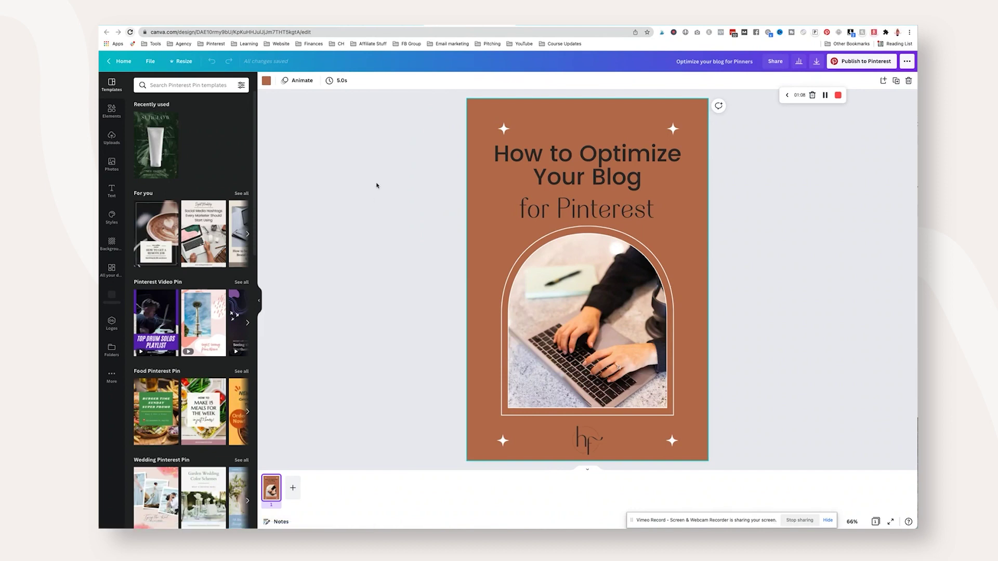
{"action": "left_click", "coordinate": [205, 26]}
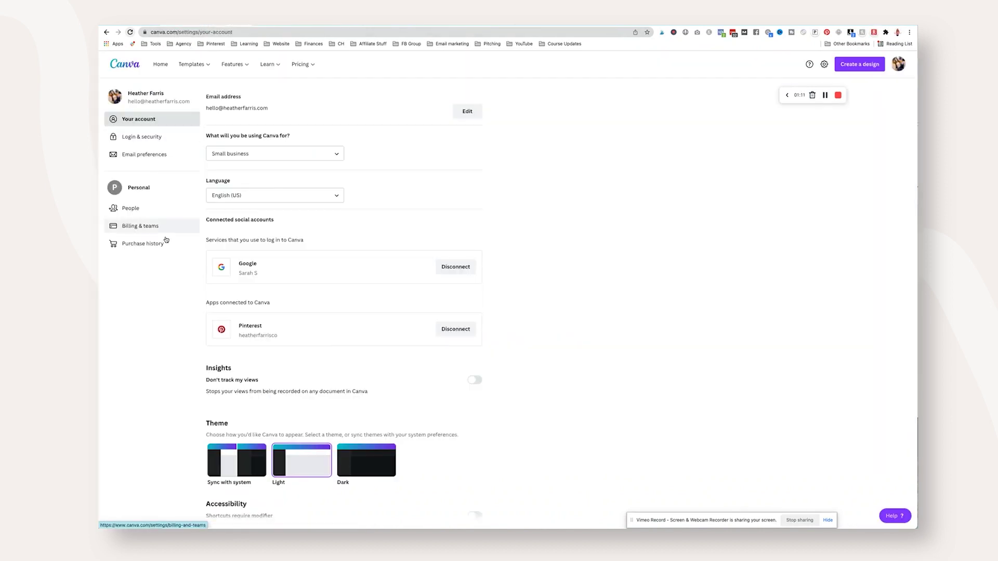
{"action": "left_click", "coordinate": [161, 64]}
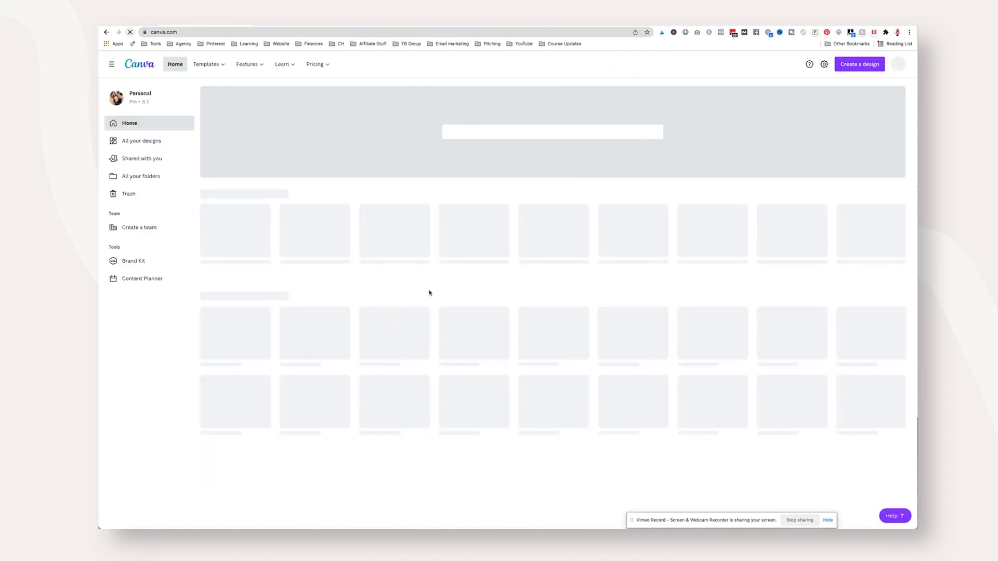
Open the paused Jan 30 post 'Optimize Your Idea Pins and Static Pins Using Keywords on Pinterest'.
{"action": "left_click", "coordinate": [154, 279]}
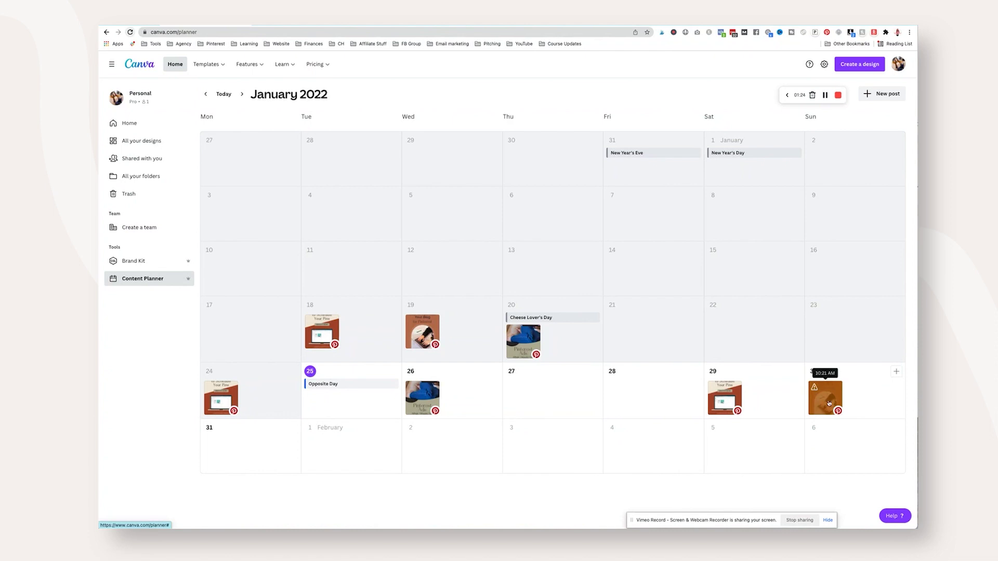
{"action": "mouse_move", "coordinate": [830, 402]}
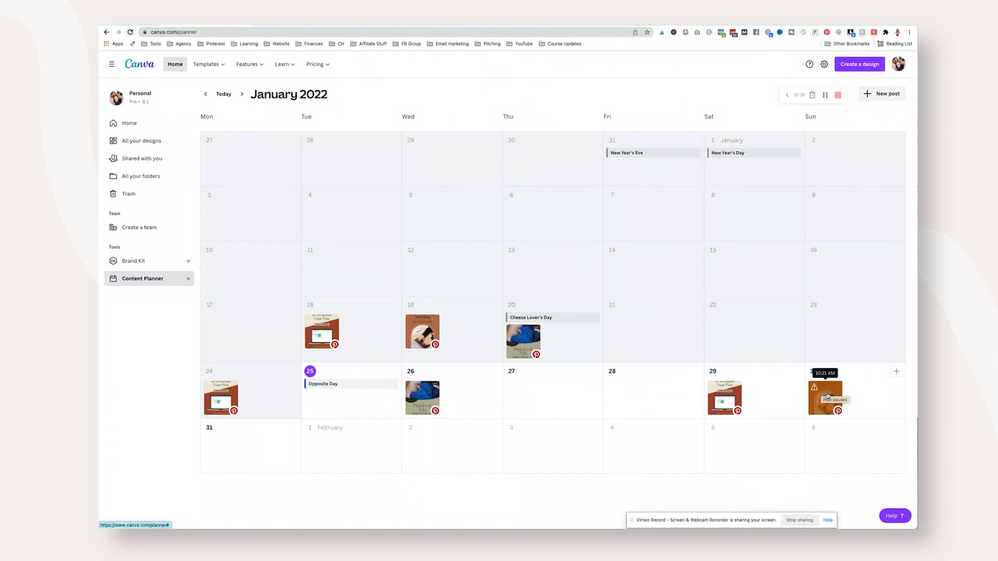
{"action": "left_click", "coordinate": [822, 397]}
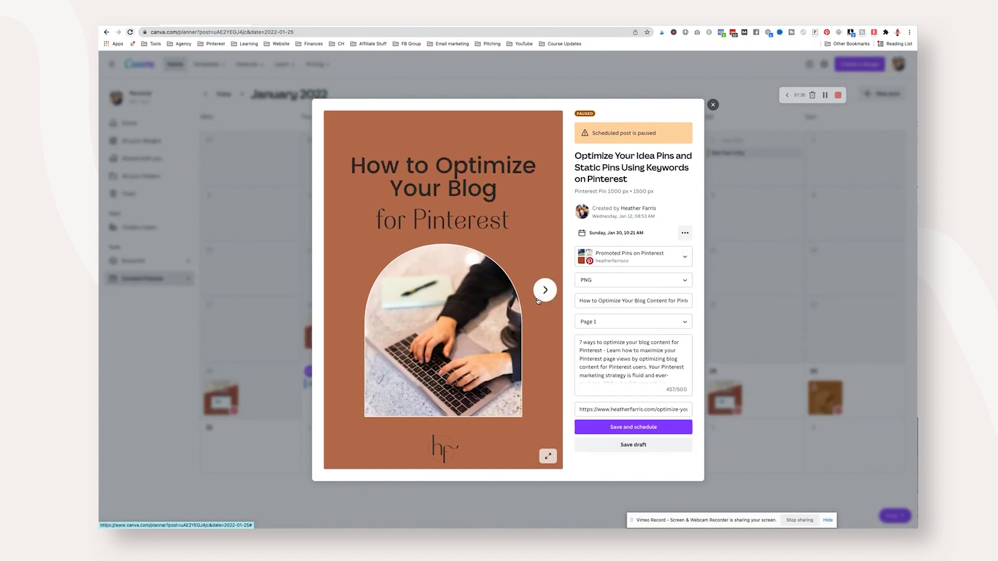
Preview the paused post's next two pins, then close the post details.
{"action": "left_click", "coordinate": [545, 292]}
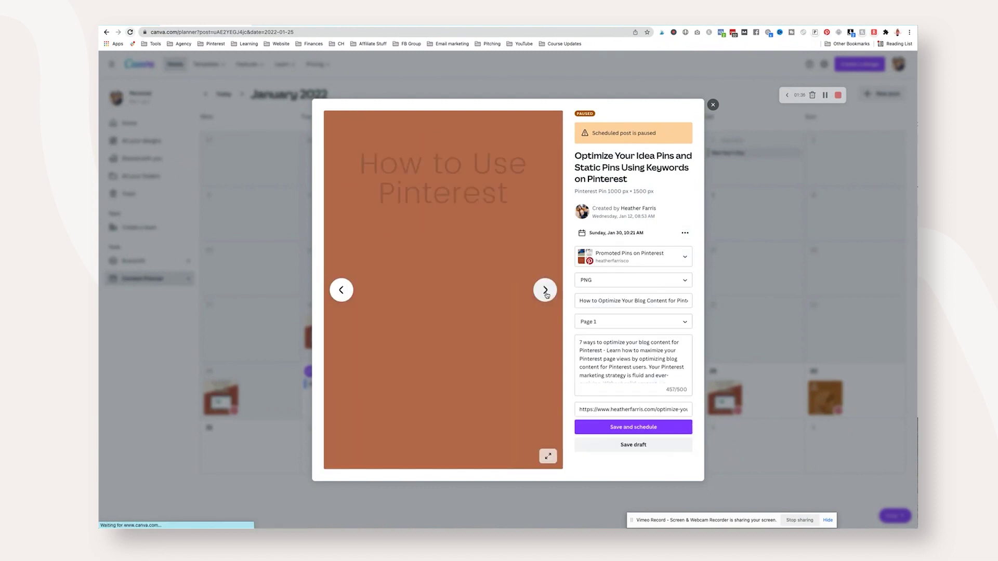
{"action": "left_click", "coordinate": [545, 292]}
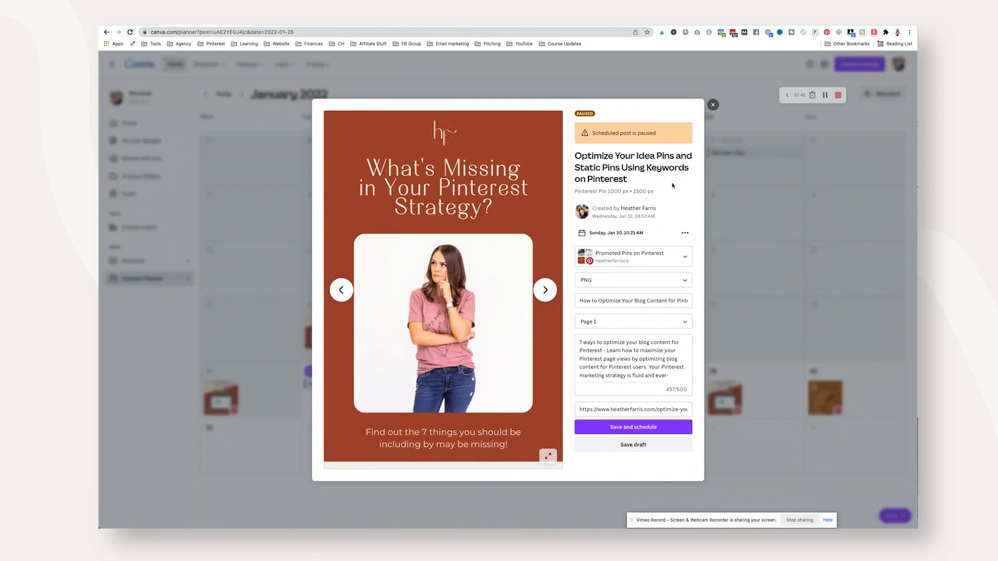
{"action": "left_click", "coordinate": [712, 105]}
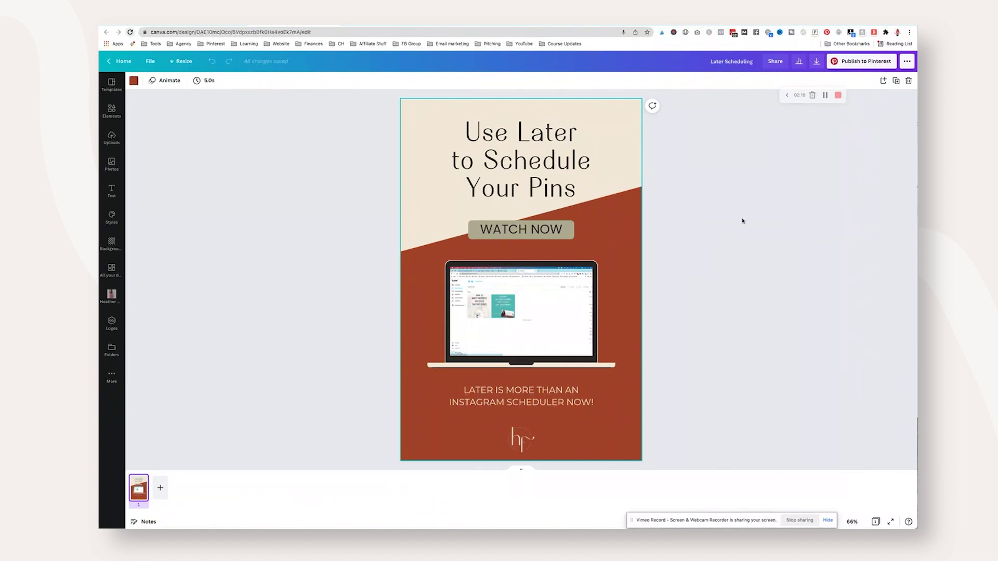
Set the Pinterest publishing board to Content Marketing Strategy.
{"action": "left_click", "coordinate": [743, 219]}
{"action": "left_click", "coordinate": [859, 62]}
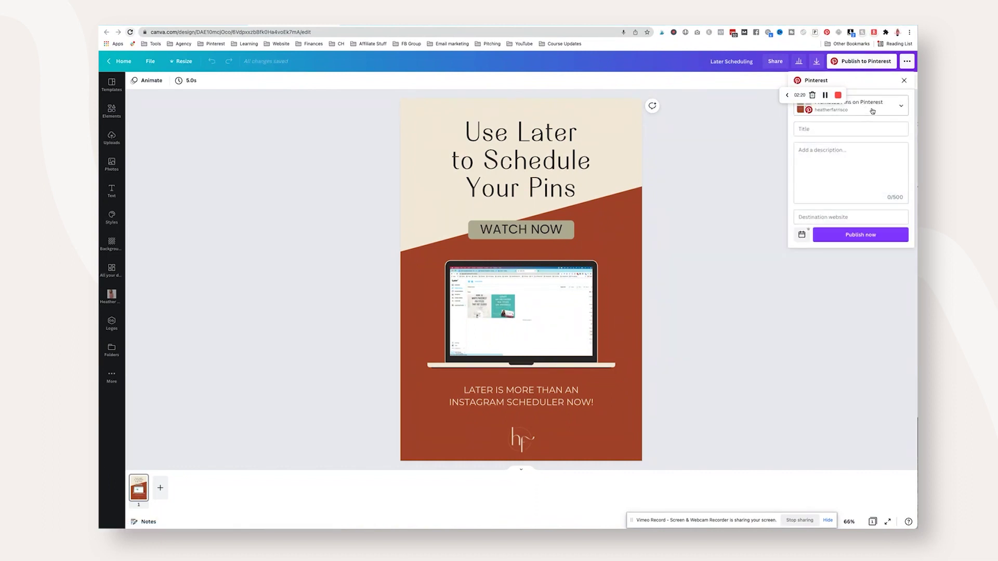
{"action": "left_click", "coordinate": [872, 111]}
{"action": "left_click", "coordinate": [864, 150]}
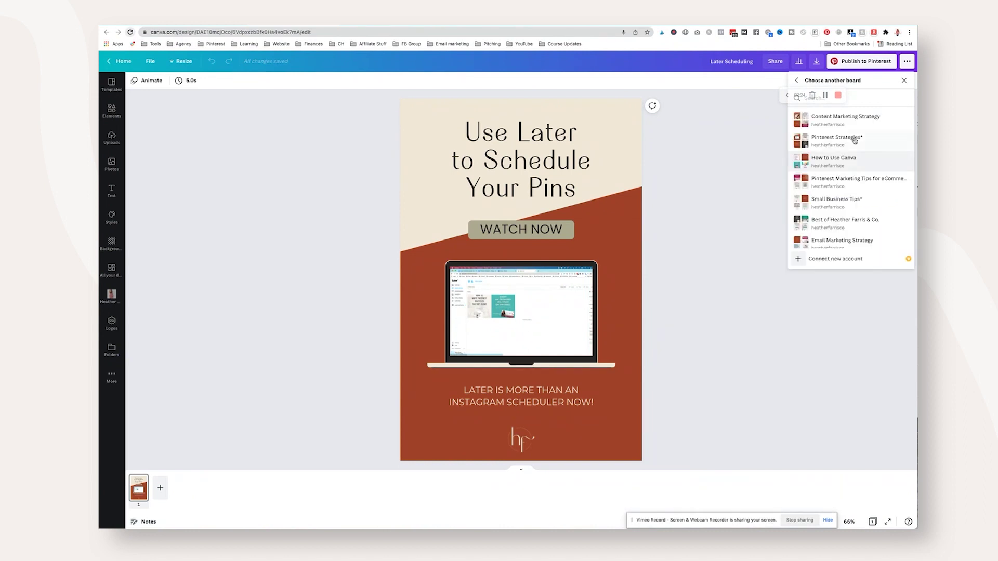
{"action": "left_click", "coordinate": [862, 123]}
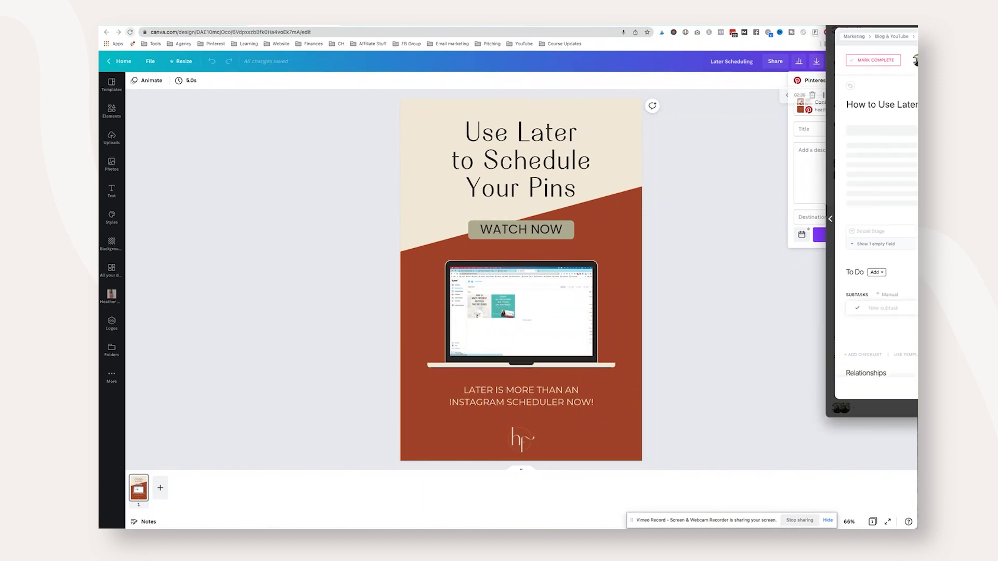
Expand the ClickUp task description, select its 'How to Use Later to Schedule Your Pinterest Pins' line, and move the window aside.
{"action": "left_click_drag", "start_coordinate": [879, 29], "coordinate": [539, 33]}
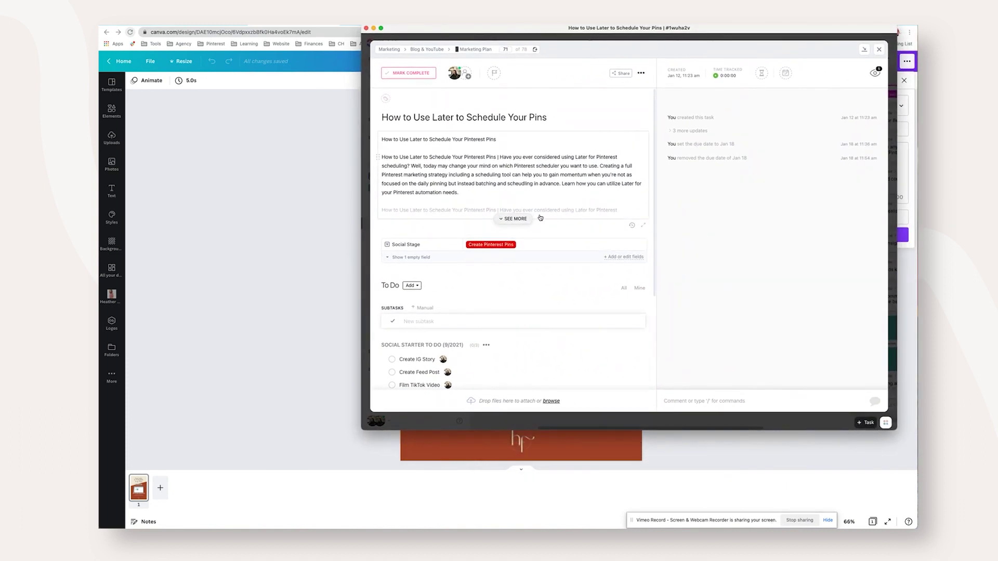
{"action": "left_click", "coordinate": [522, 219]}
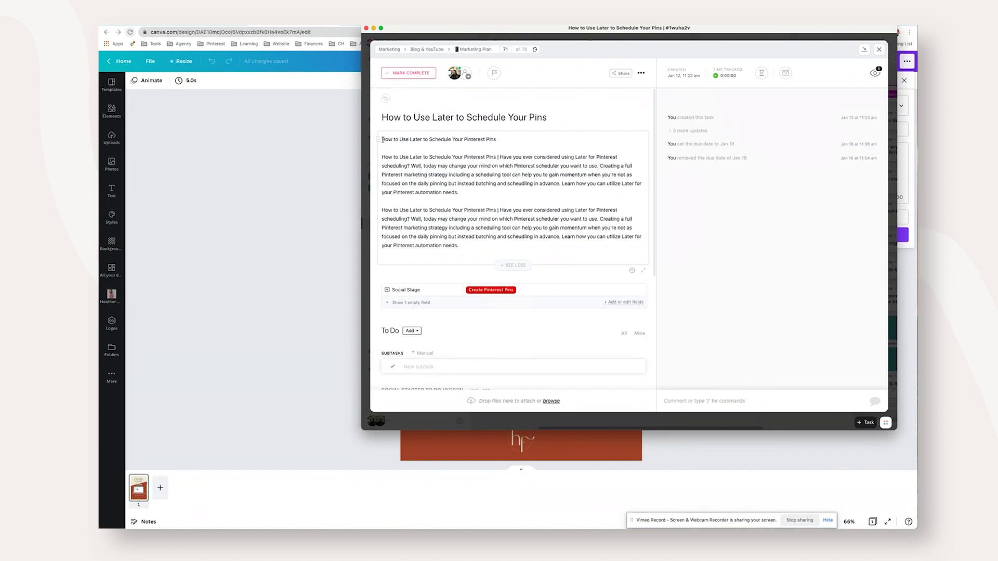
{"action": "left_click", "coordinate": [525, 138], "text": "shift"}
{"action": "key", "text": "super+c"}
{"action": "key", "text": "BackSpace"}
{"action": "key", "text": "super+v"}
{"action": "left_click_drag", "start_coordinate": [525, 138], "coordinate": [380, 140]}
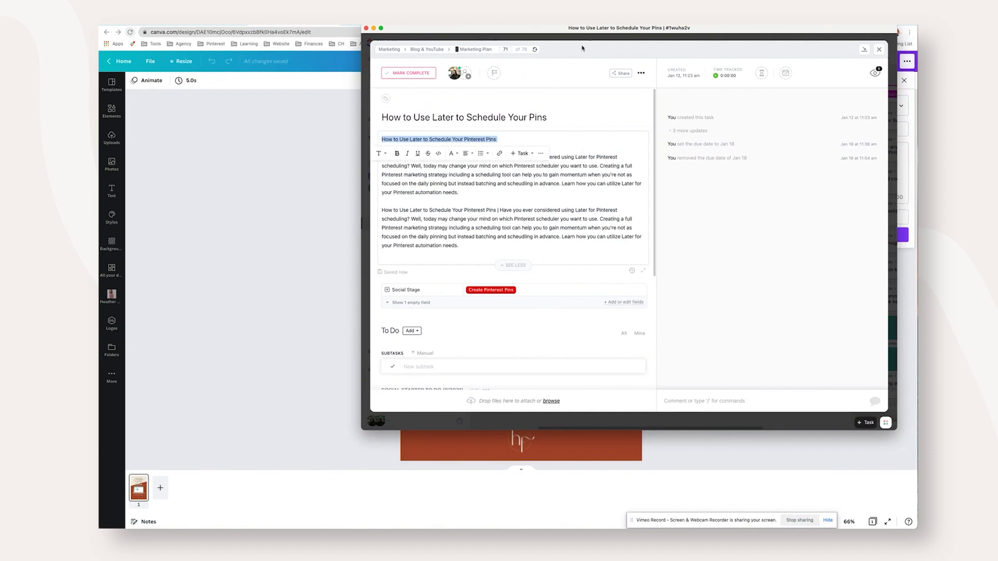
{"action": "left_click_drag", "start_coordinate": [453, 28], "coordinate": [917, 28]}
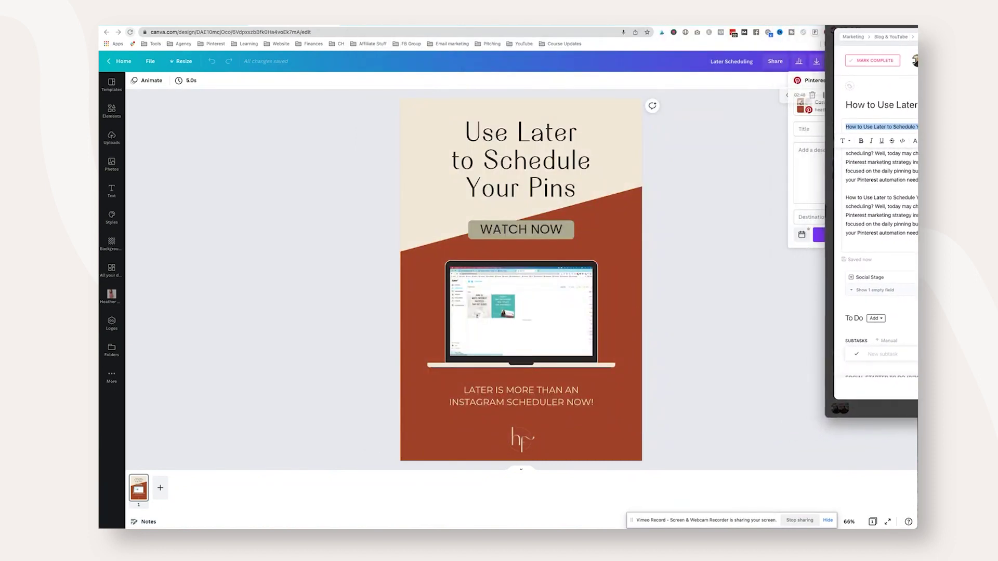
Paste the ClickUp task title into the pin's Title field.
{"action": "left_click", "coordinate": [659, 231]}
{"action": "left_click", "coordinate": [831, 130]}
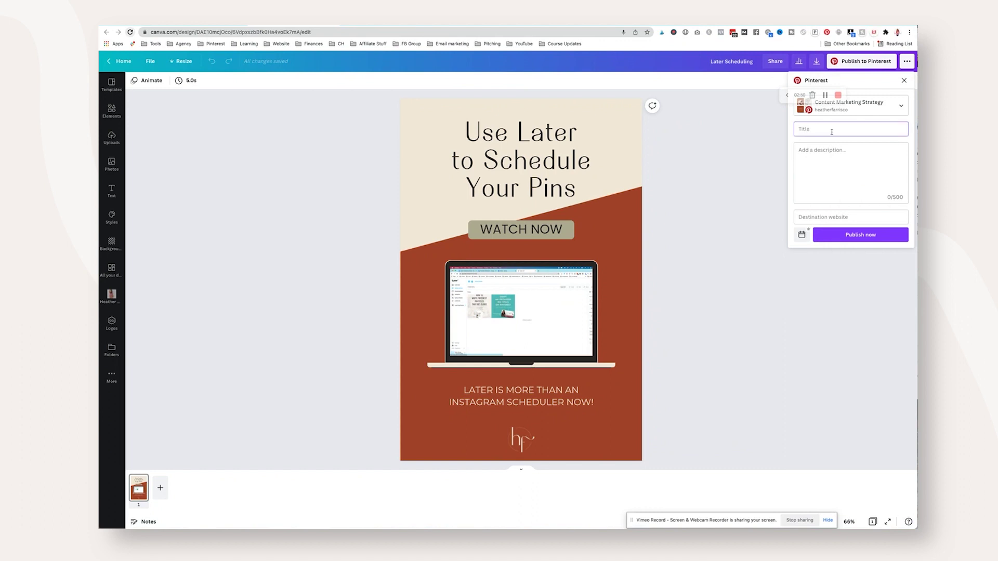
{"action": "key", "text": "super+v"}
Paste the ClickUp description paragraph as the pin description and correct 'scheudling' to 'scheduling'.
{"action": "key", "text": "super+Tab"}
{"action": "key", "text": "Right"}
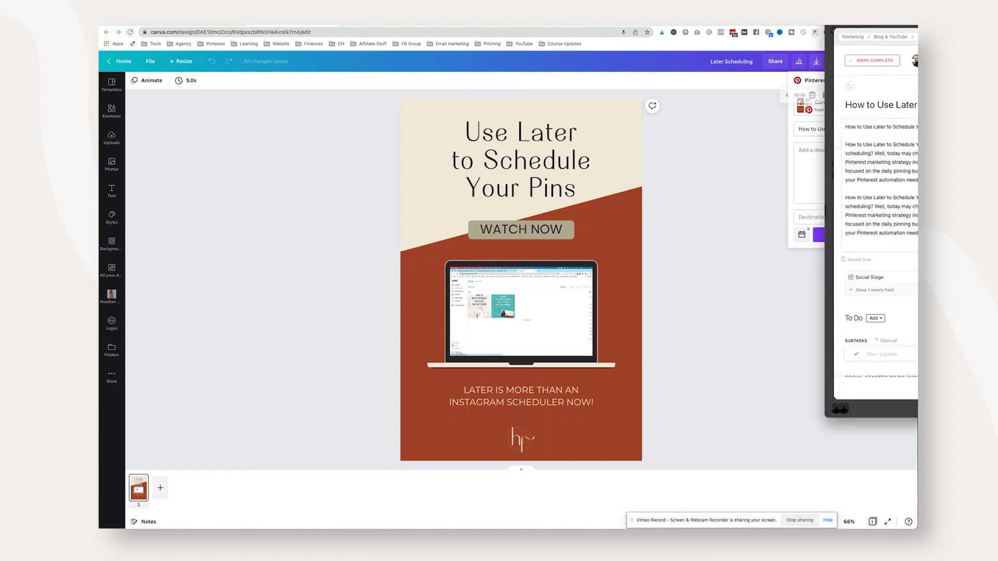
{"action": "key", "text": "shift+Up"}
{"action": "key", "text": "shift+Up"}
{"action": "key", "text": "shift+Up"}
{"action": "key", "text": "shift+Up"}
{"action": "key", "text": "shift+Home"}
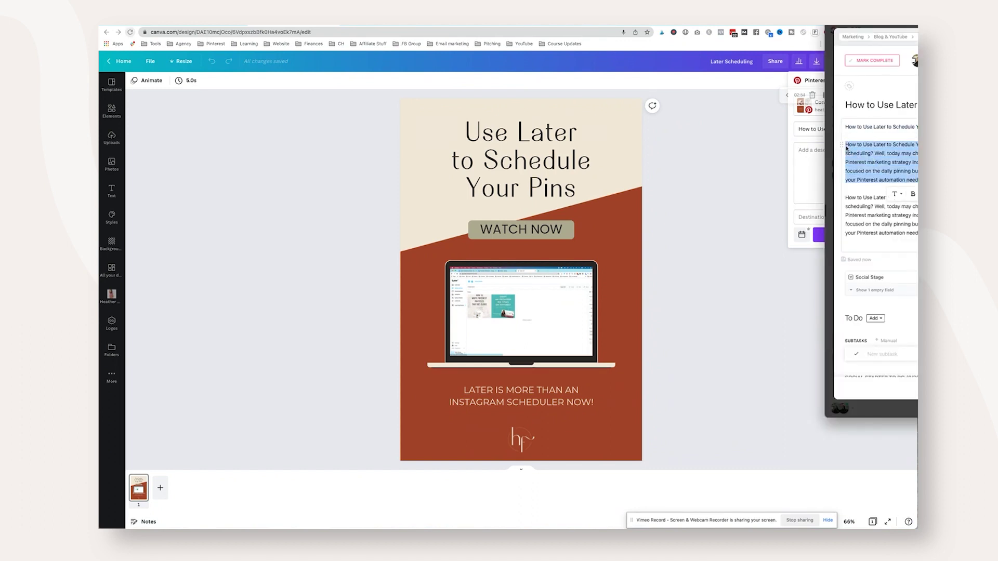
{"action": "key", "text": "super+c"}
{"action": "key", "text": "super+Tab"}
{"action": "left_click", "coordinate": [814, 178]}
{"action": "key", "text": "super+v"}
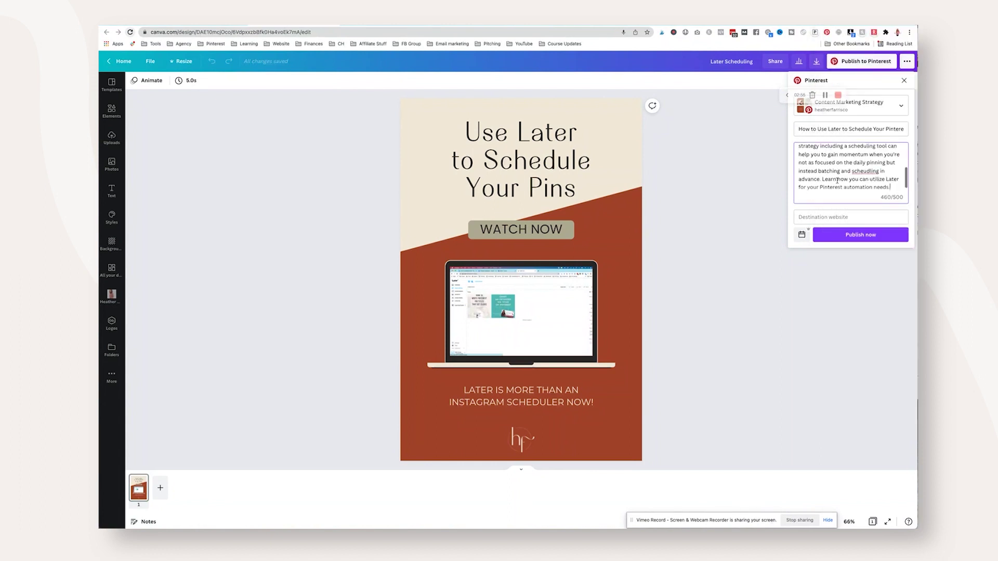
{"action": "right_click", "coordinate": [867, 173]}
{"action": "left_click", "coordinate": [884, 176]}
Reveal the ClickUp task's hidden empty fields and begin the destination website entry.
{"action": "key", "text": "super+Tab"}
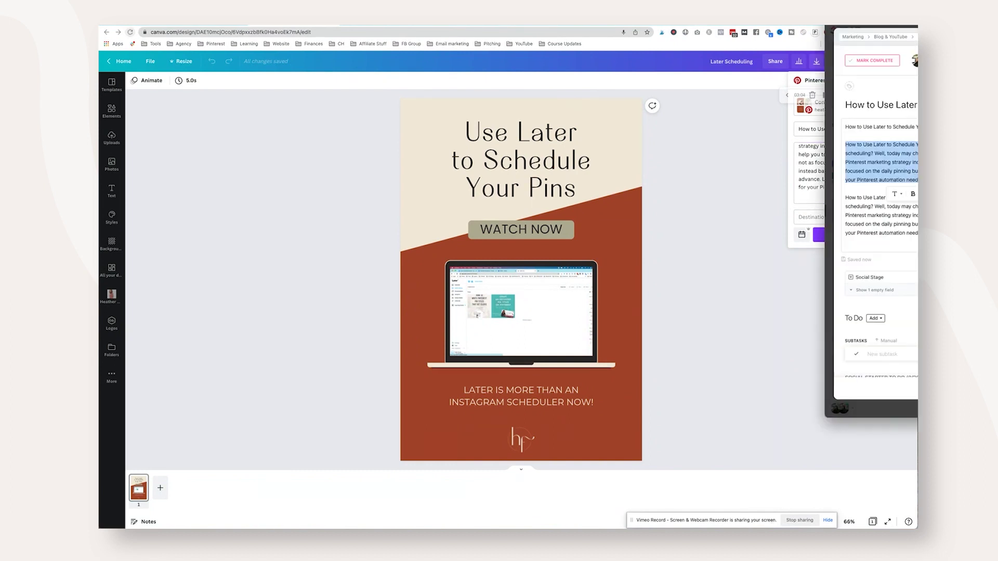
{"action": "left_click", "coordinate": [892, 290]}
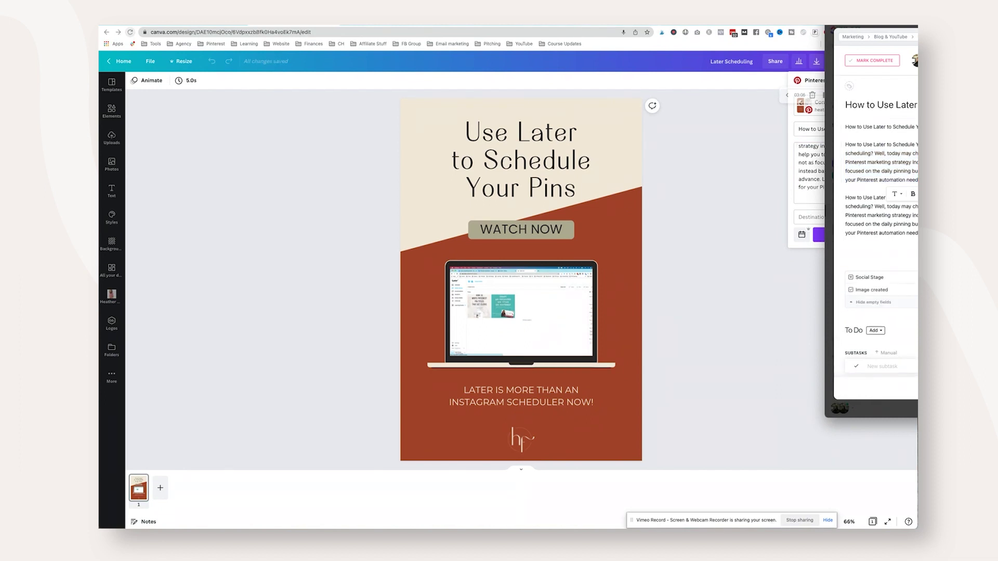
{"action": "left_click", "coordinate": [748, 193]}
{"action": "left_click", "coordinate": [795, 214]}
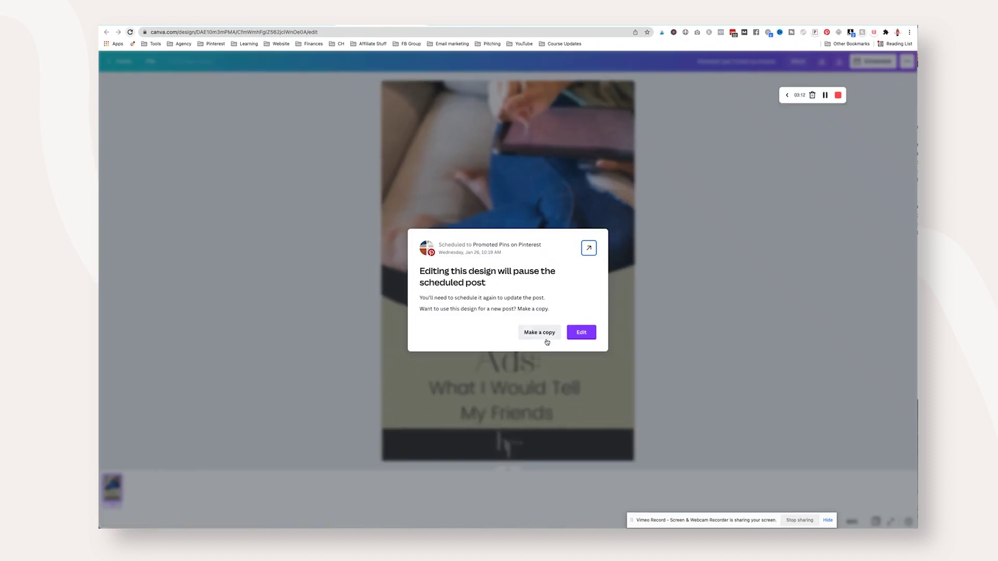
Edit the 'Pinterest Ads: What I Would Tell My Friends' pin, accepting that its scheduled post pauses.
{"action": "left_click", "coordinate": [580, 332]}
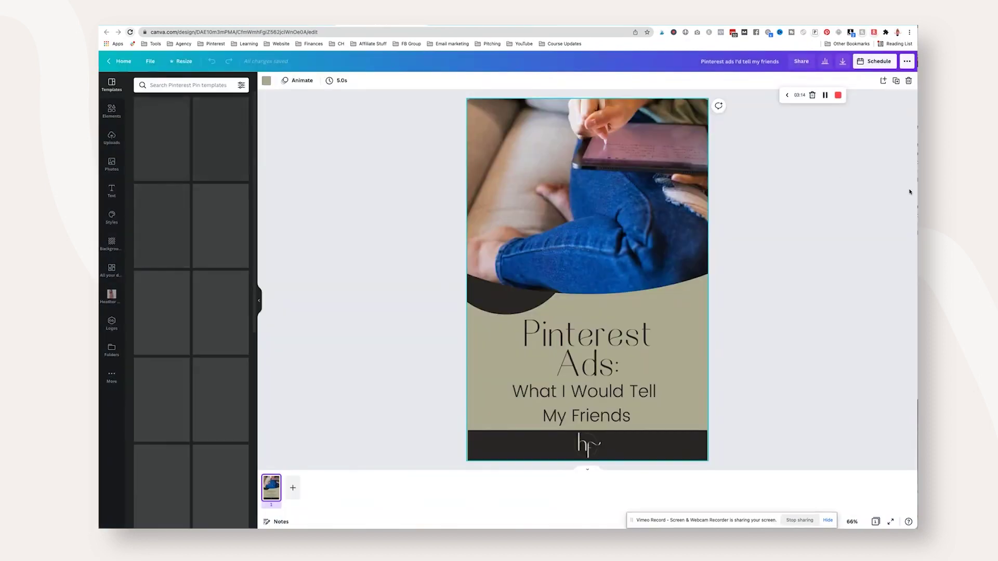
{"action": "left_click", "coordinate": [910, 190]}
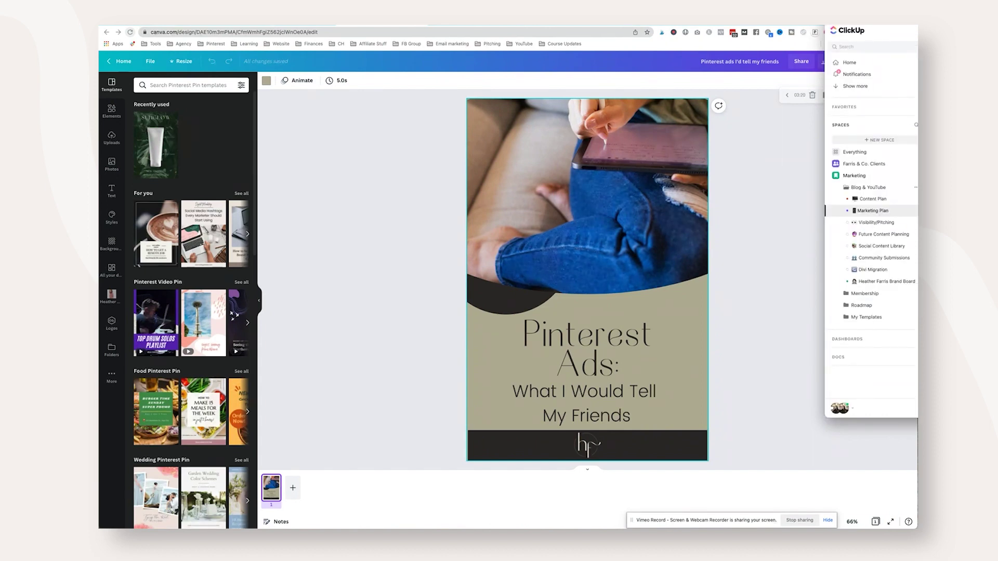
{"action": "left_click", "coordinate": [773, 173]}
{"action": "left_click", "coordinate": [864, 62]}
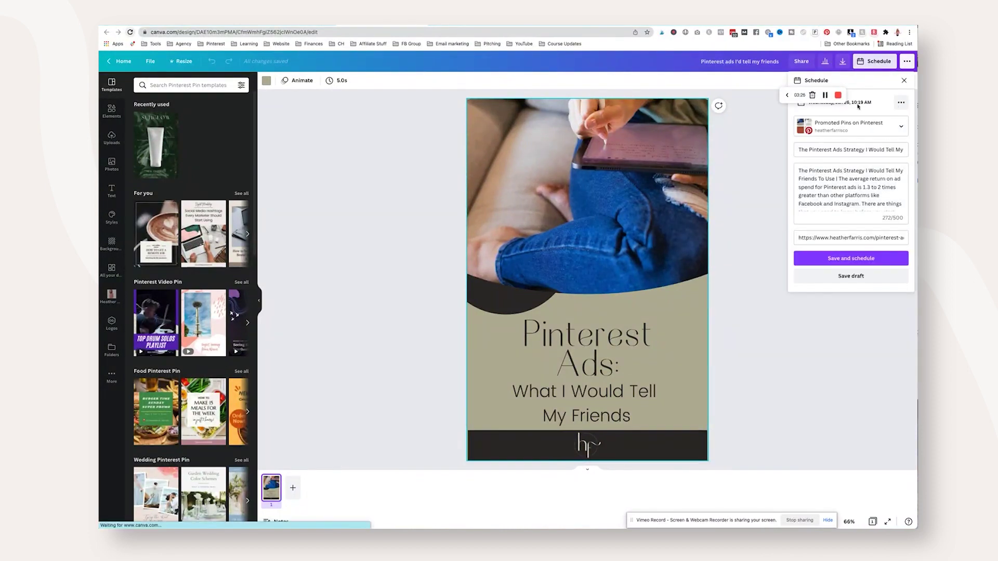
Reschedule the Pinterest Ads pin to the Pinterest Marketing* board for Jan 26, 10:19 AM.
{"action": "left_click", "coordinate": [792, 101]}
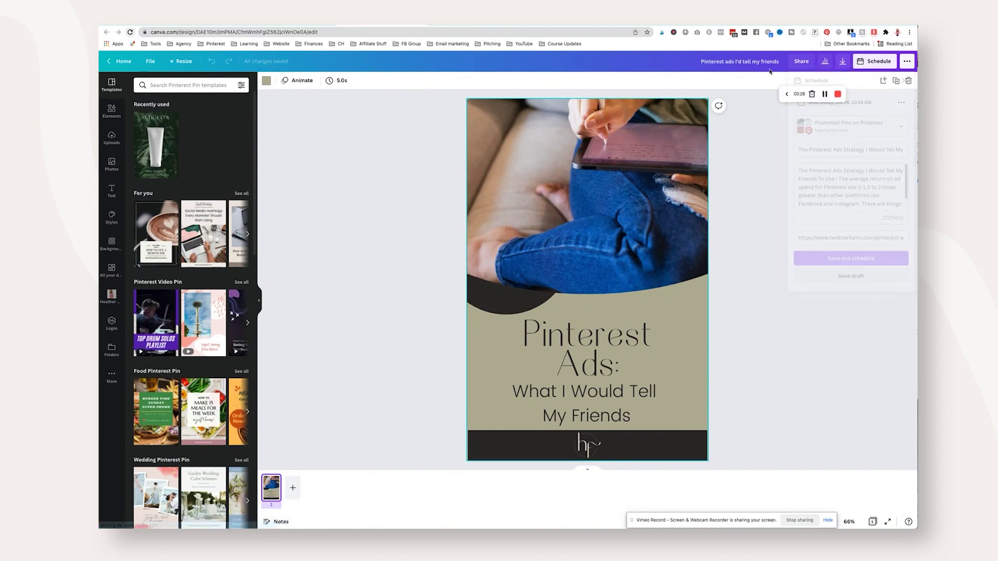
{"action": "left_click", "coordinate": [878, 61]}
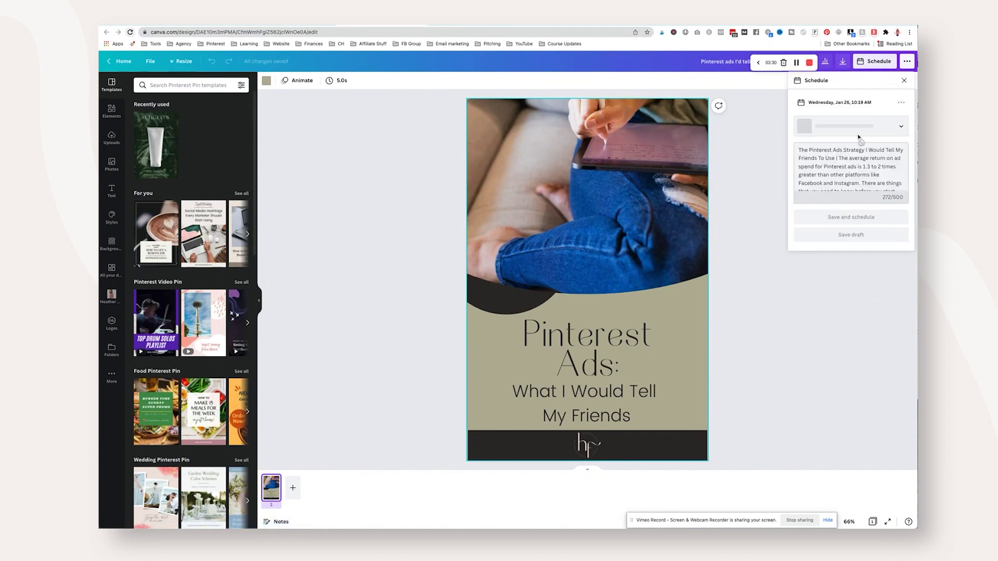
{"action": "left_click", "coordinate": [899, 125]}
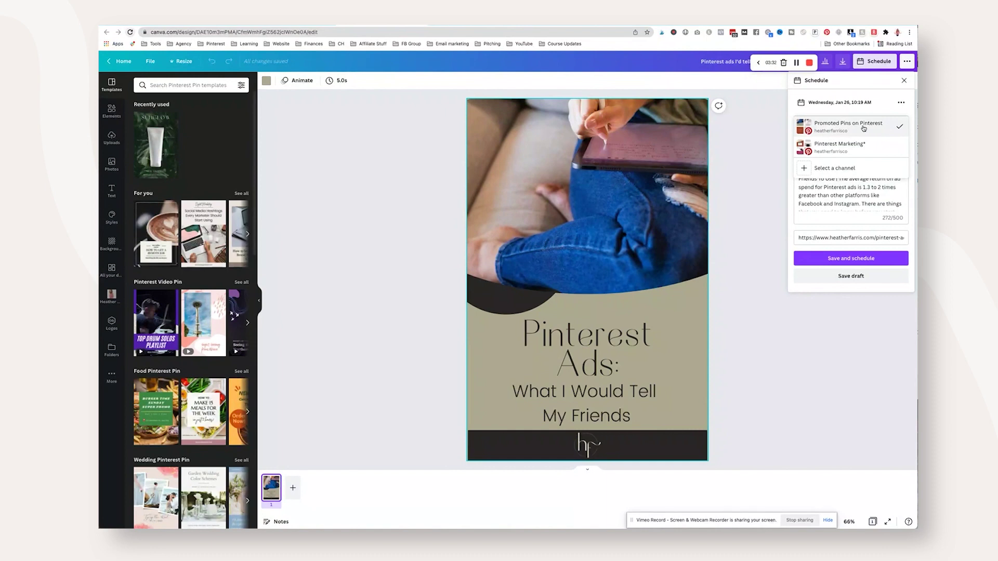
{"action": "left_click", "coordinate": [852, 148]}
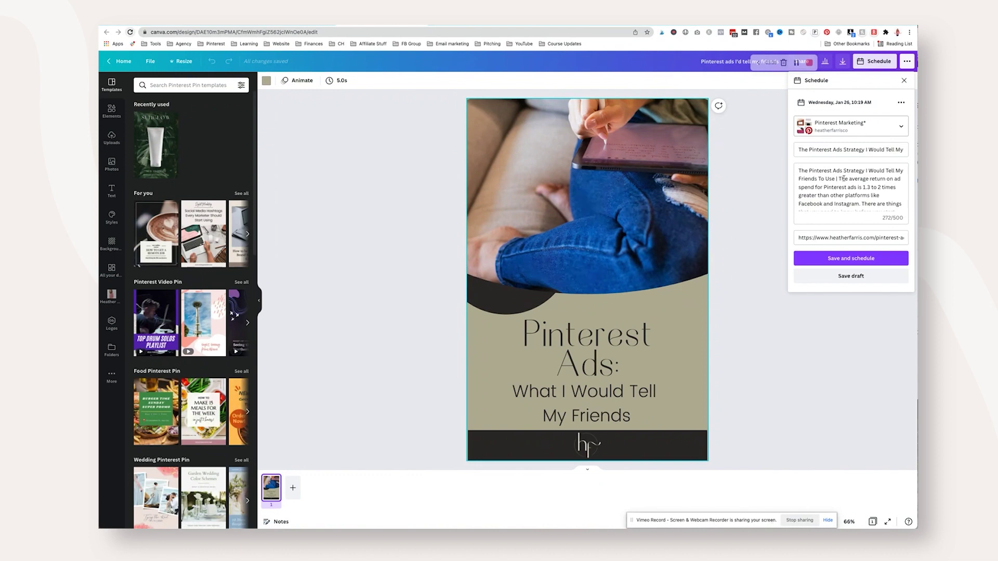
{"action": "left_click", "coordinate": [850, 259]}
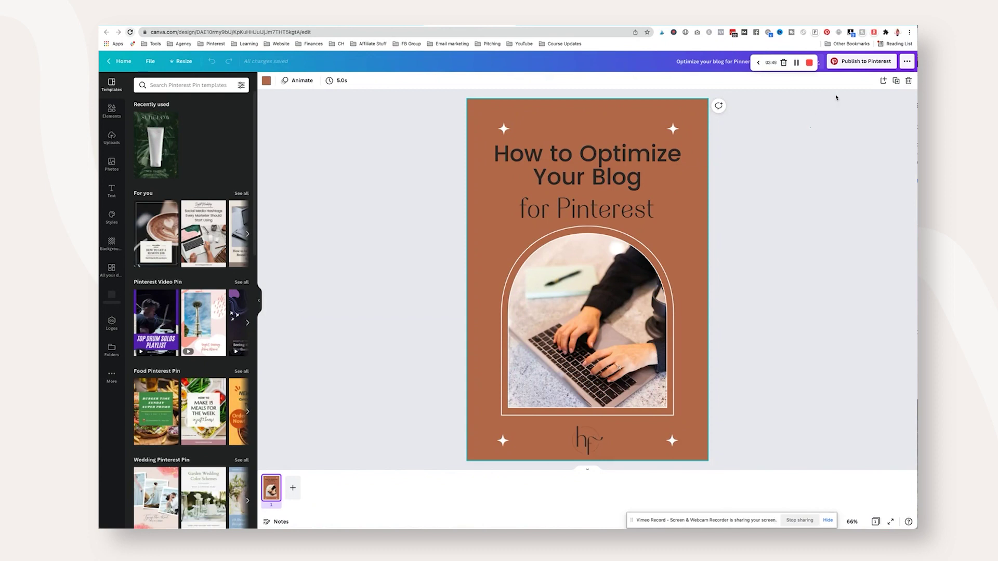
Paste the ClickUp blog optimization task's title as the Pinterest pin title.
{"action": "left_click", "coordinate": [862, 62]}
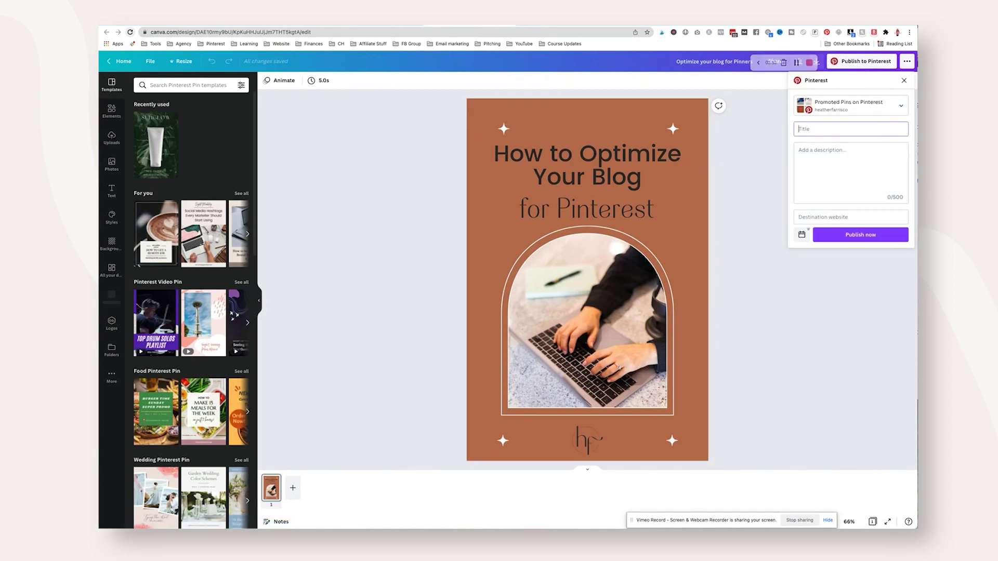
{"action": "key", "text": "super+Tab"}
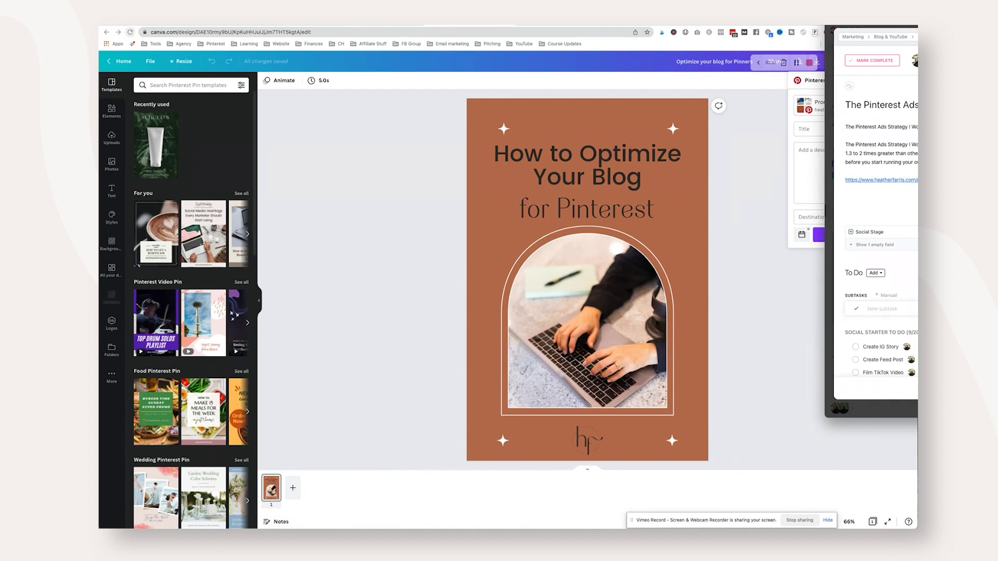
{"action": "mouse_move", "coordinate": [914, 120]}
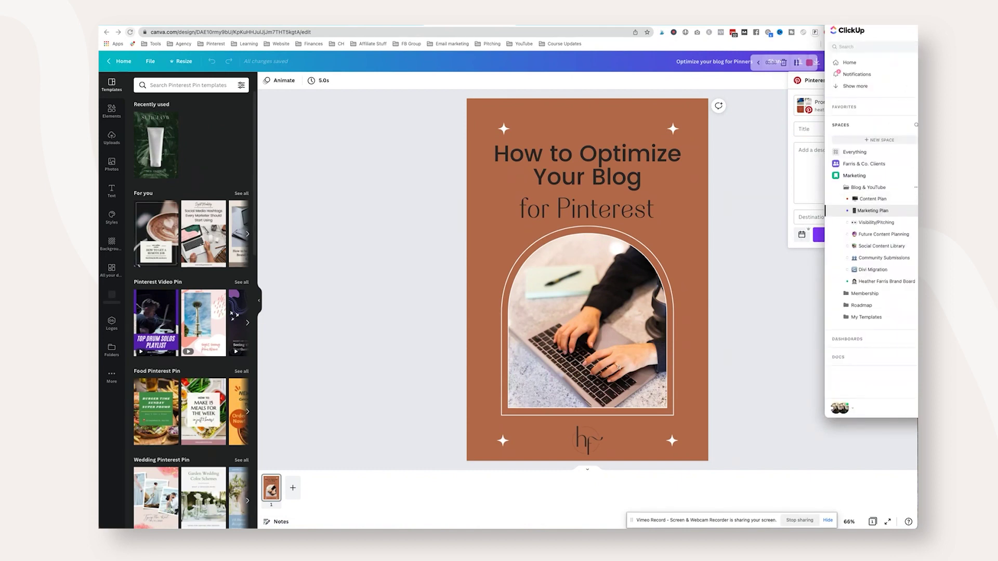
{"action": "left_click", "coordinate": [873, 211]}
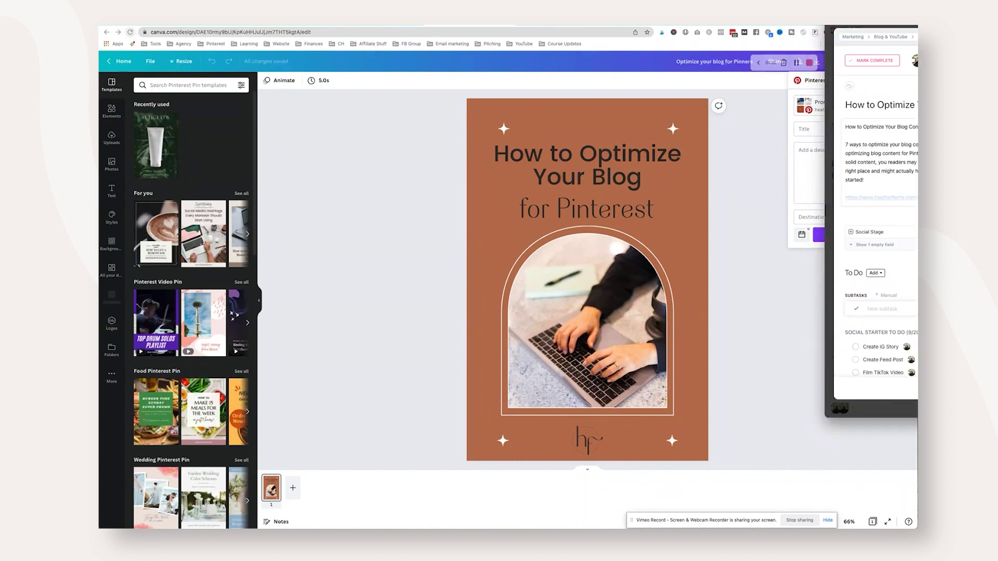
{"action": "triple_click", "coordinate": [879, 127]}
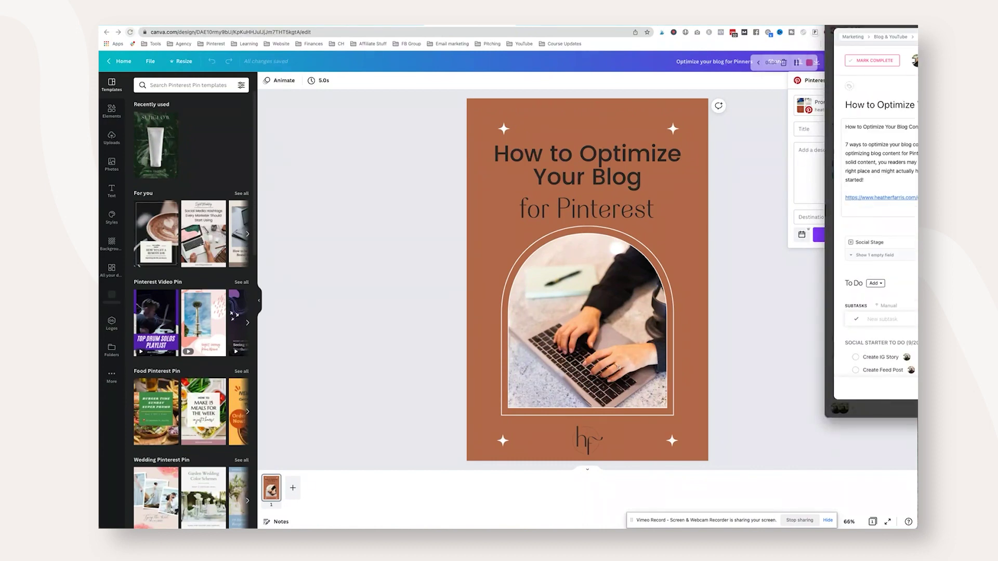
{"action": "left_click", "coordinate": [813, 127]}
{"action": "key", "text": "ctrl+v"}
{"action": "left_click", "coordinate": [873, 156]}
Paste the task's 457-character description and blog post link into the pin's description and destination fields.
{"action": "left_click_drag", "start_coordinate": [844, 145], "coordinate": [864, 180]}
{"action": "left_click", "coordinate": [802, 170]}
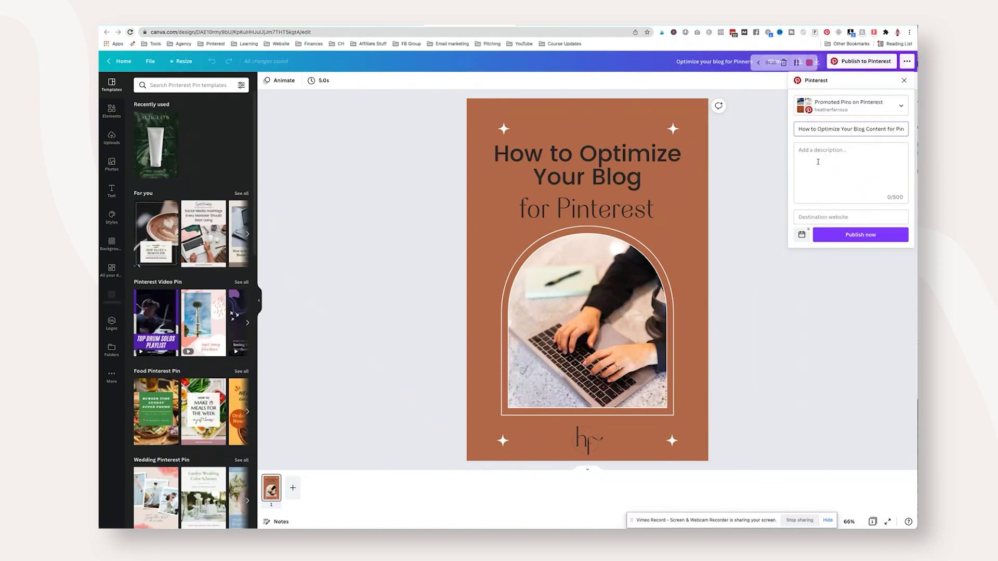
{"action": "key", "text": "ctrl+v"}
{"action": "left_click", "coordinate": [861, 207]}
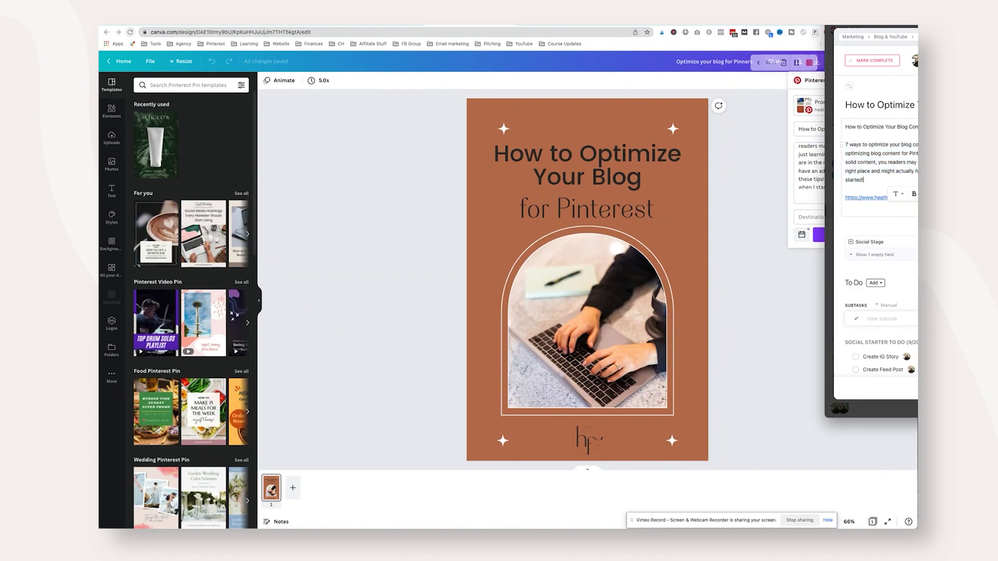
{"action": "triple_click", "coordinate": [879, 197]}
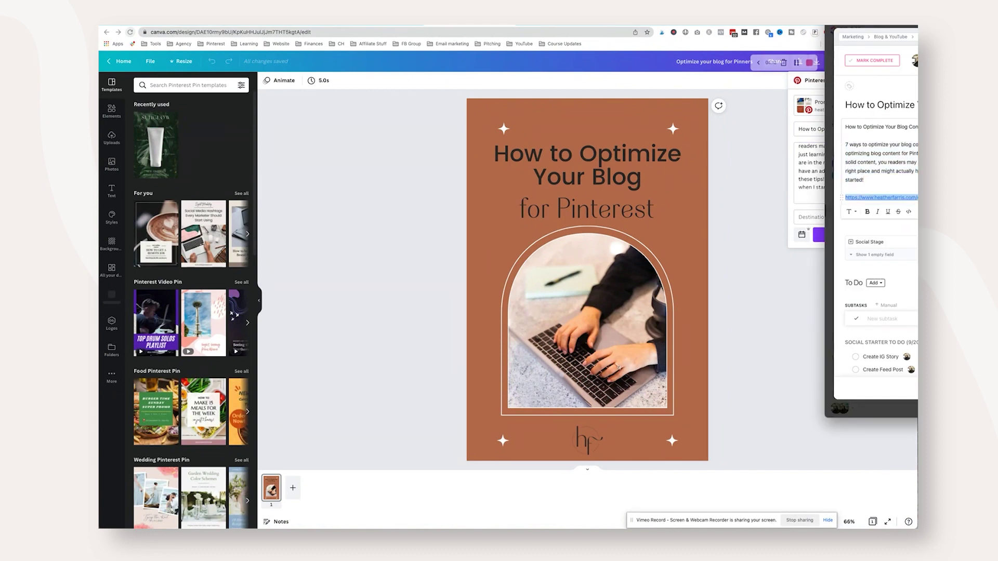
{"action": "left_click", "coordinate": [785, 189]}
{"action": "left_click", "coordinate": [832, 217]}
{"action": "key", "text": "ctrl+v"}
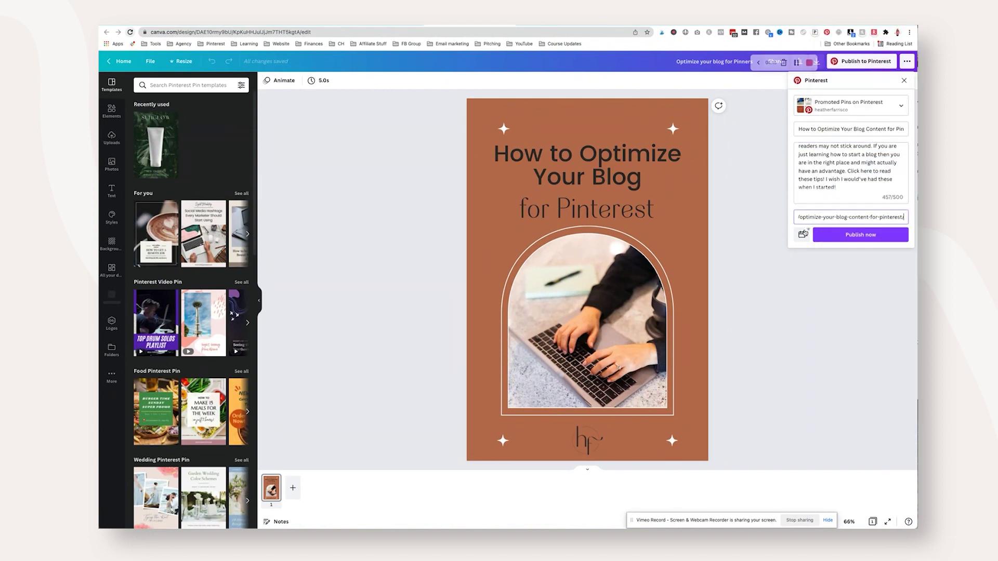
Schedule the blog pin to Promoted Pins for Sunday, Jan 30, 11:39 AM, then view it in the Content Planner.
{"action": "left_click", "coordinate": [803, 234]}
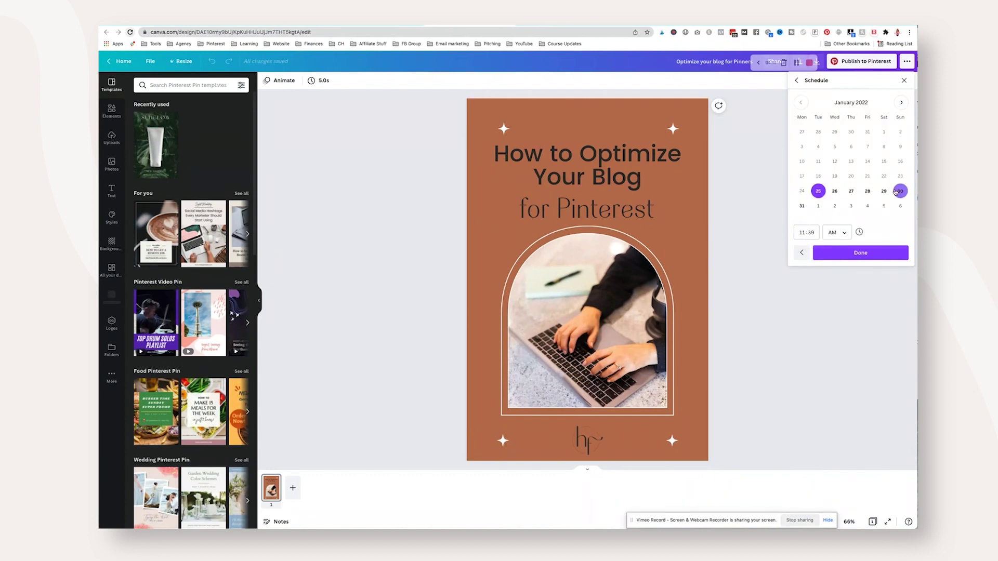
{"action": "left_click", "coordinate": [900, 191]}
{"action": "left_click", "coordinate": [864, 254]}
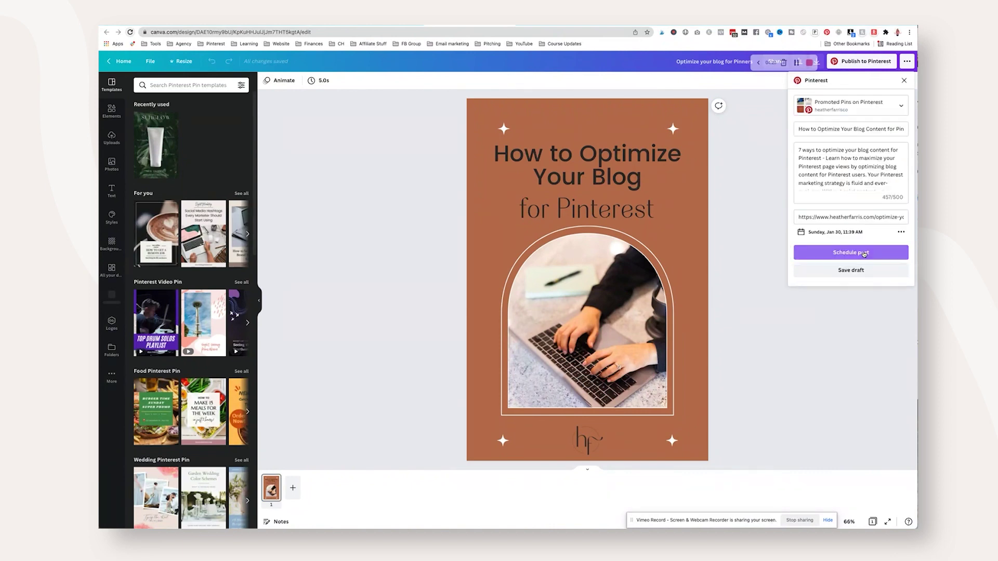
{"action": "left_click", "coordinate": [866, 253]}
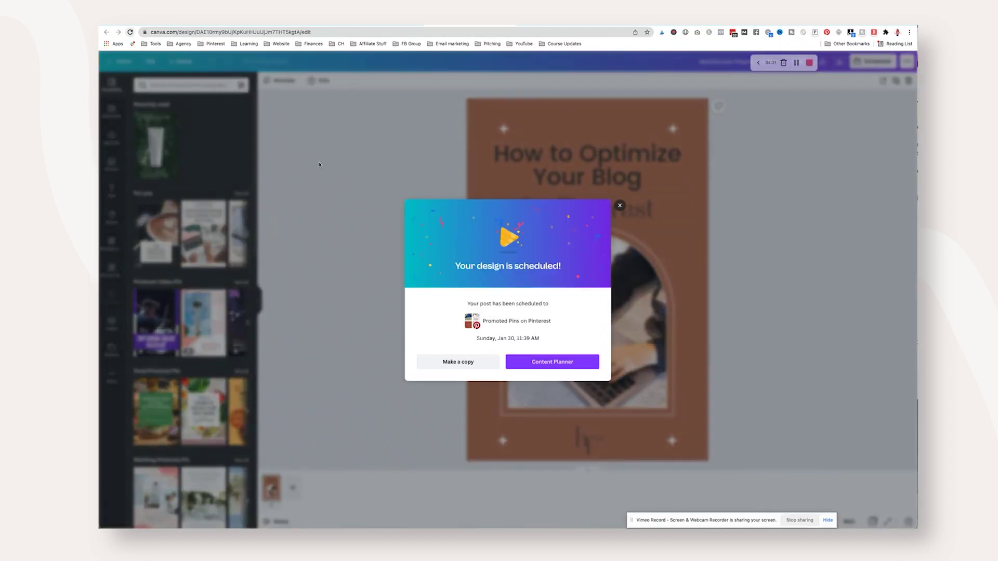
{"action": "left_click", "coordinate": [106, 31]}
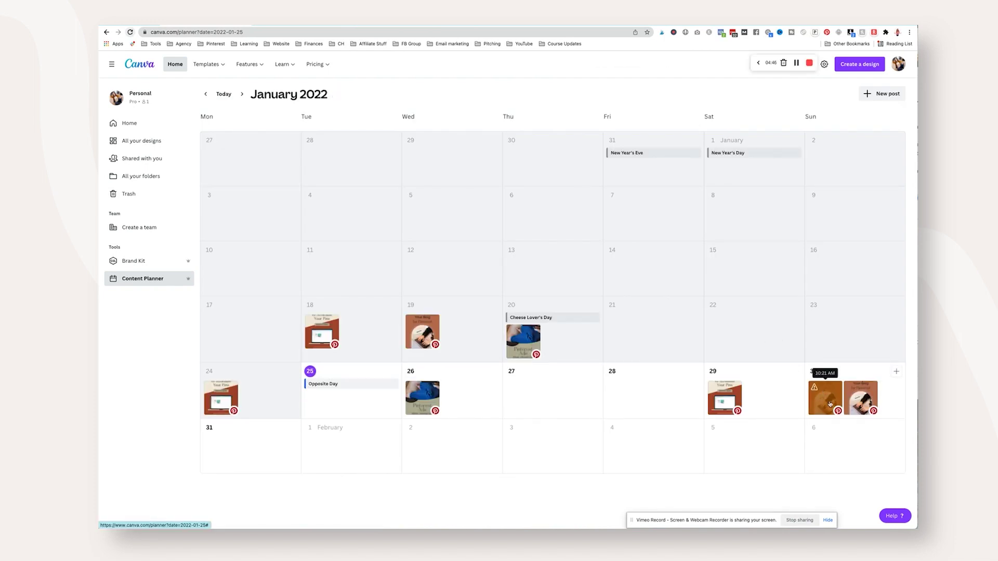
{"action": "mouse_move", "coordinate": [820, 400]}
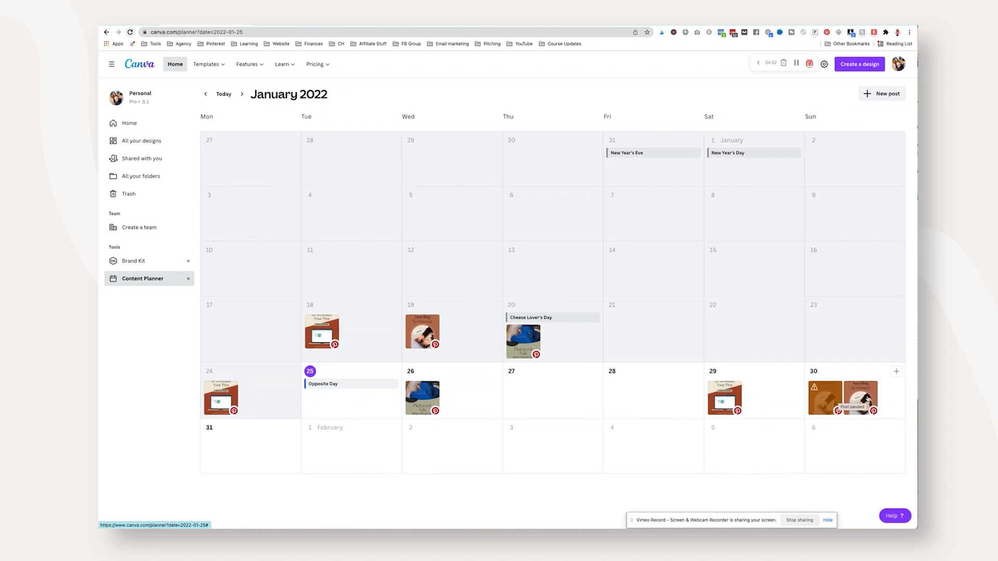
{"action": "mouse_move", "coordinate": [852, 401]}
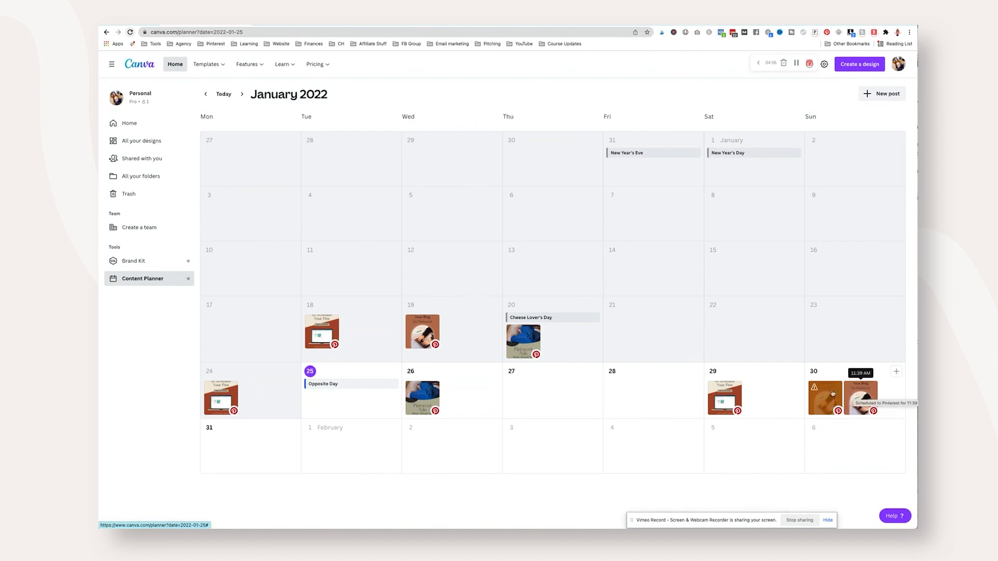
{"action": "mouse_move", "coordinate": [423, 398]}
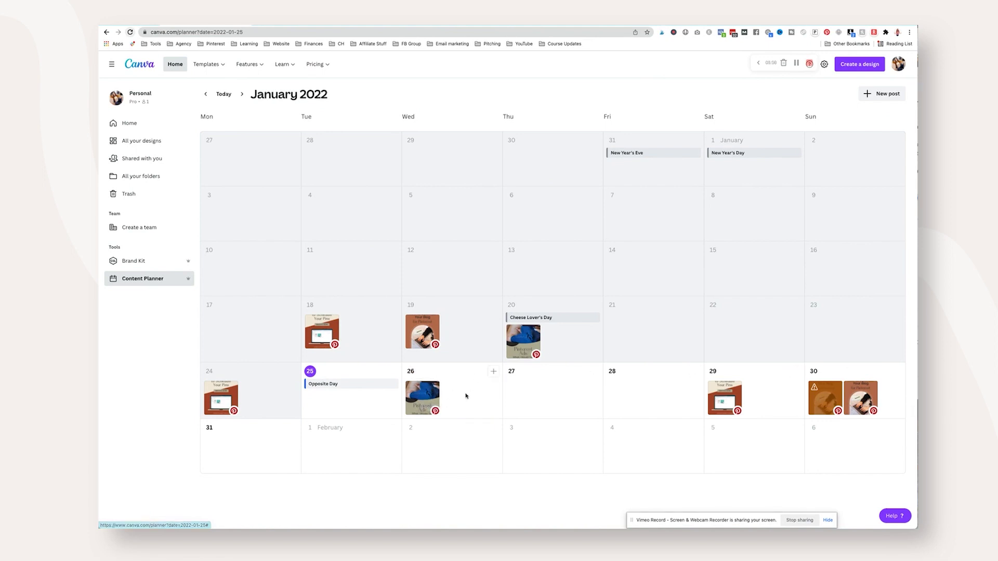
{"action": "mouse_move", "coordinate": [722, 403]}
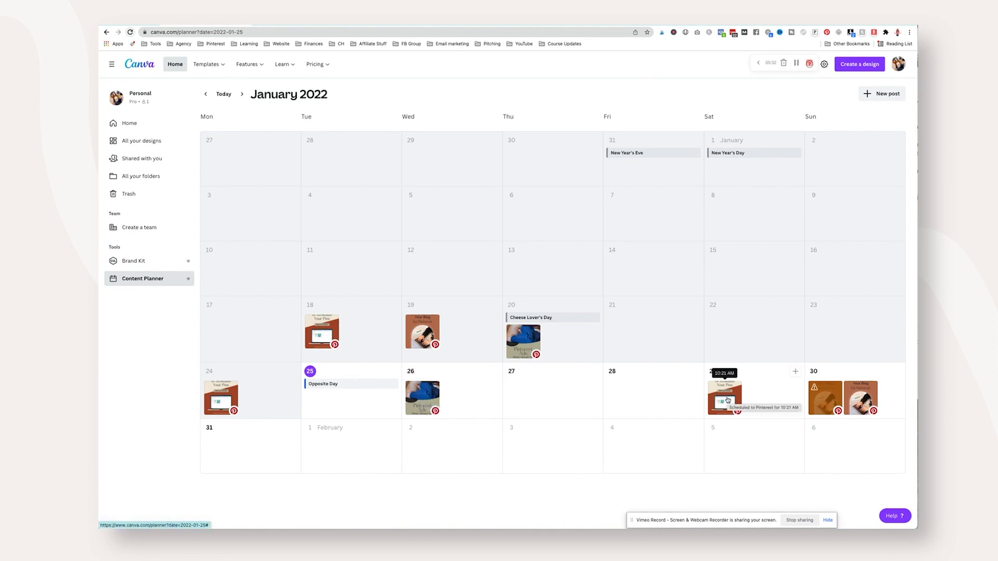